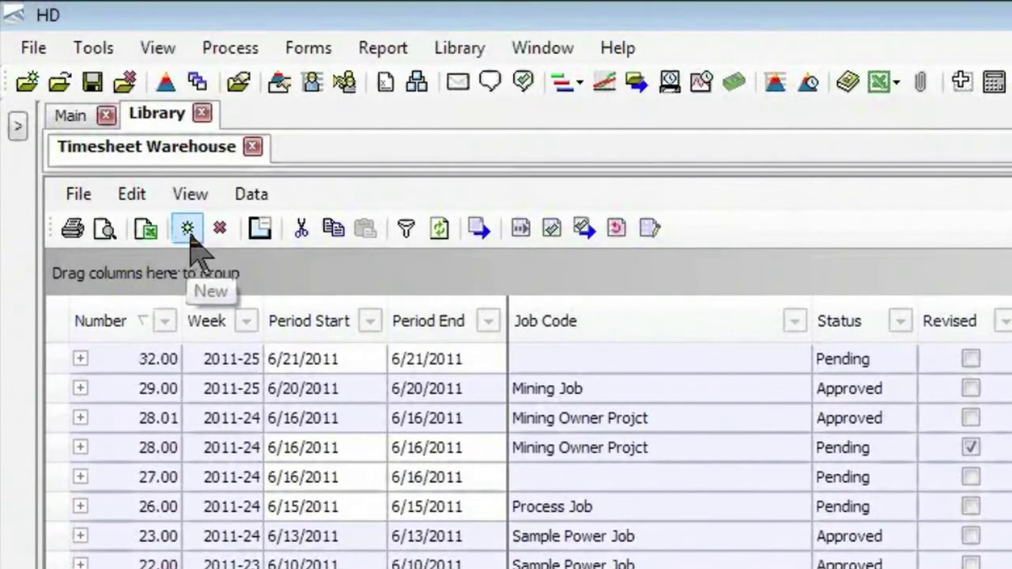
Create a new timesheet and assign the Labor Foreman (resource code LL3) from the employee register as its foreman
left_click(189, 231)
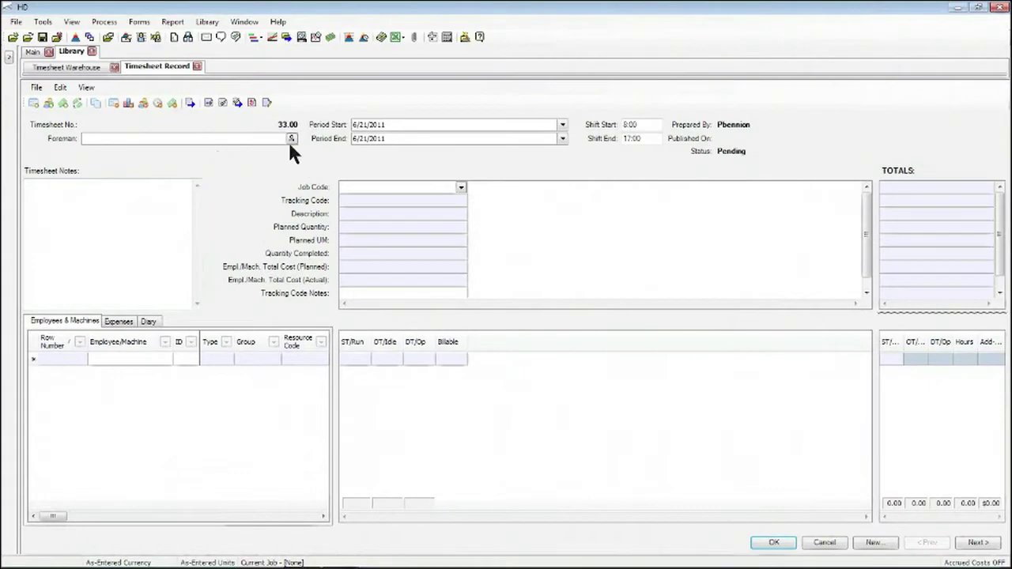
left_click(255, 140)
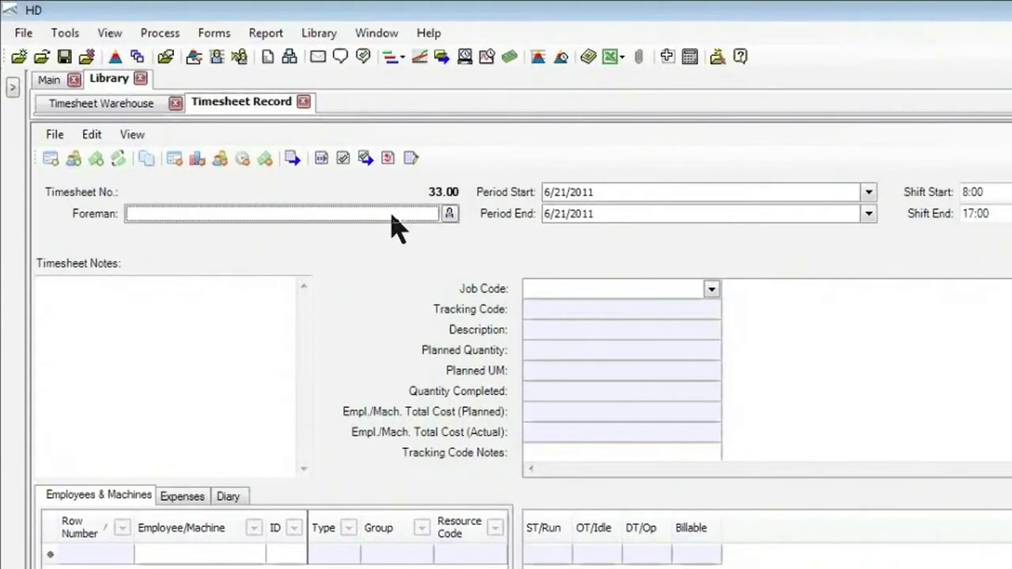
left_click(449, 213)
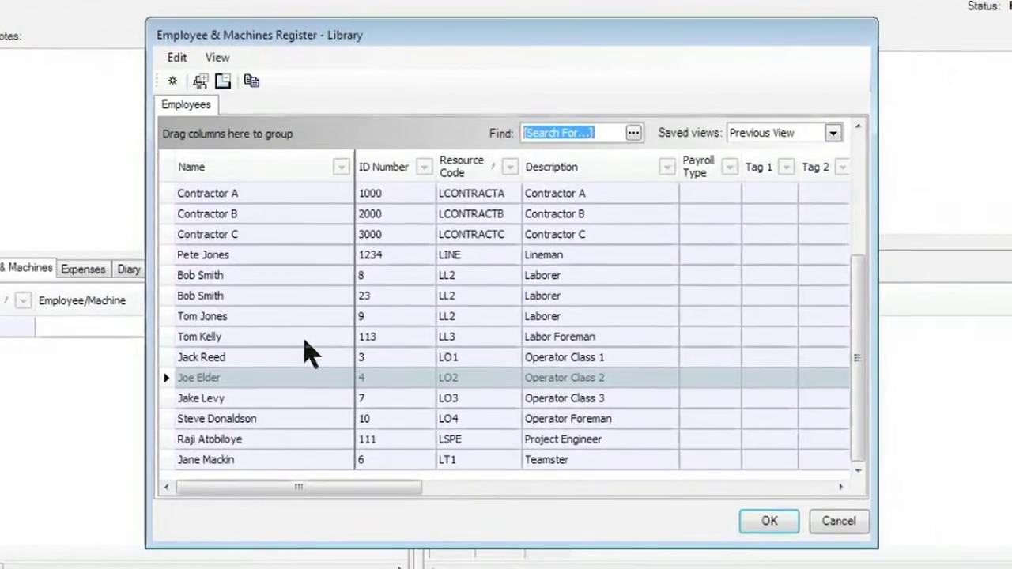
left_click(305, 338)
left_click(760, 522)
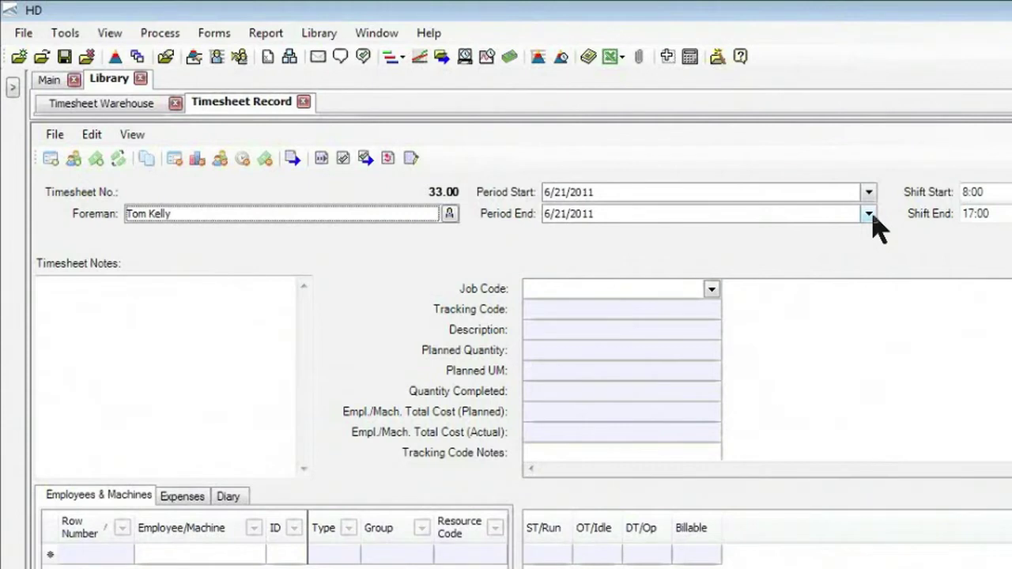
left_click(870, 214)
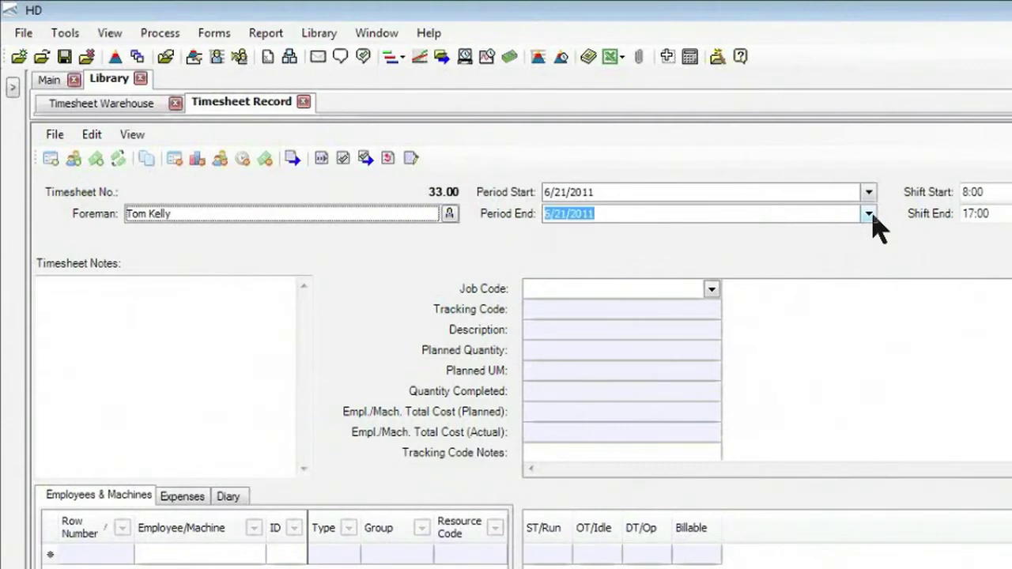
left_click(870, 214)
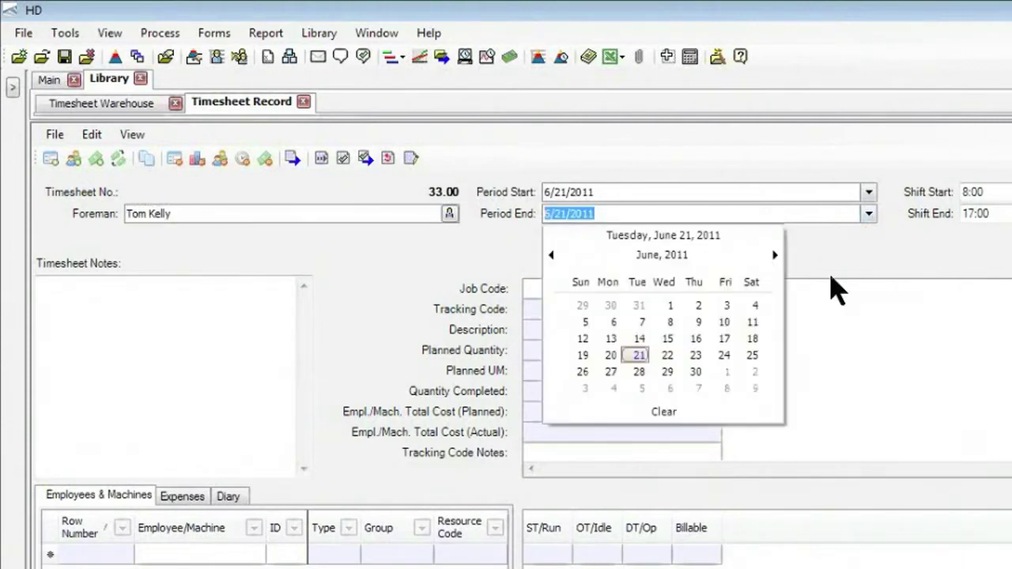
left_click(868, 261)
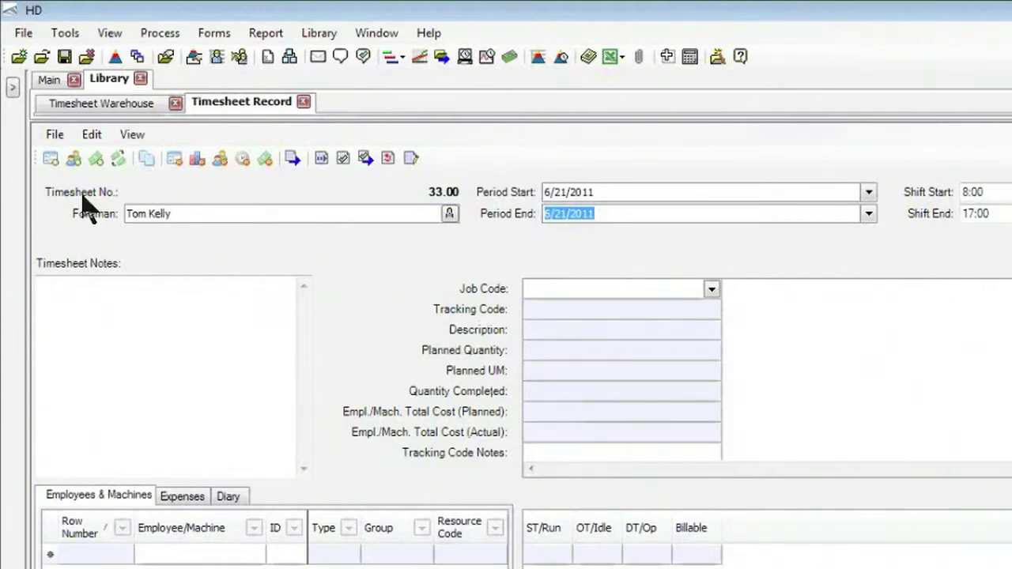
Add tracking item 6.2 Excavate RCP Trench from the Training Job to the timesheet
left_click(50, 159)
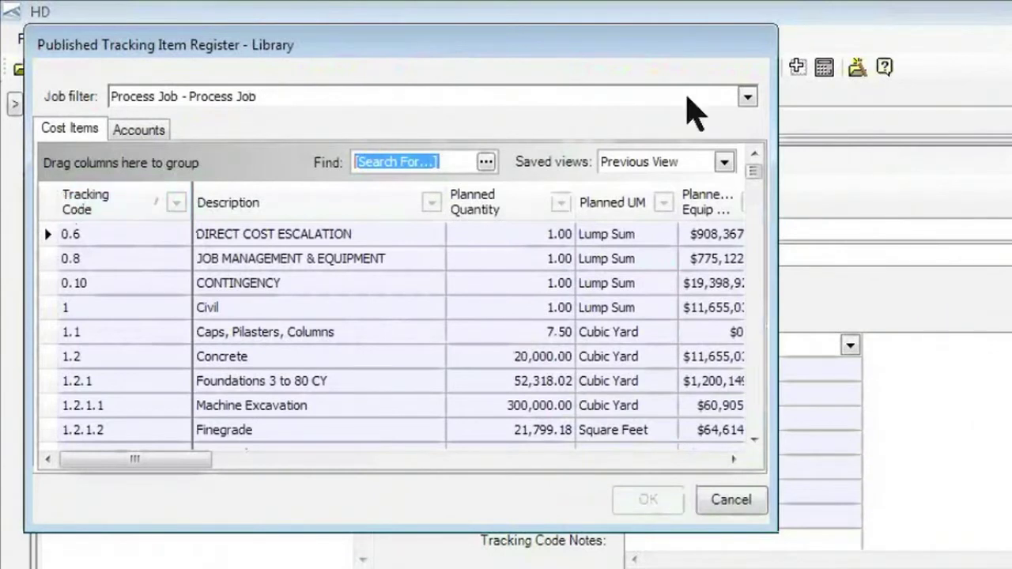
left_click(748, 97)
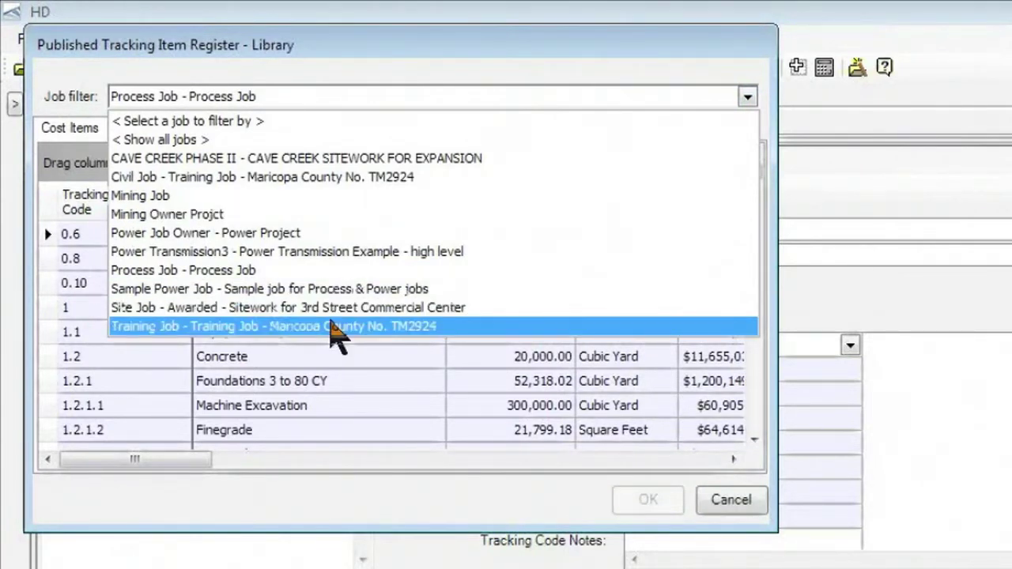
left_click(339, 327)
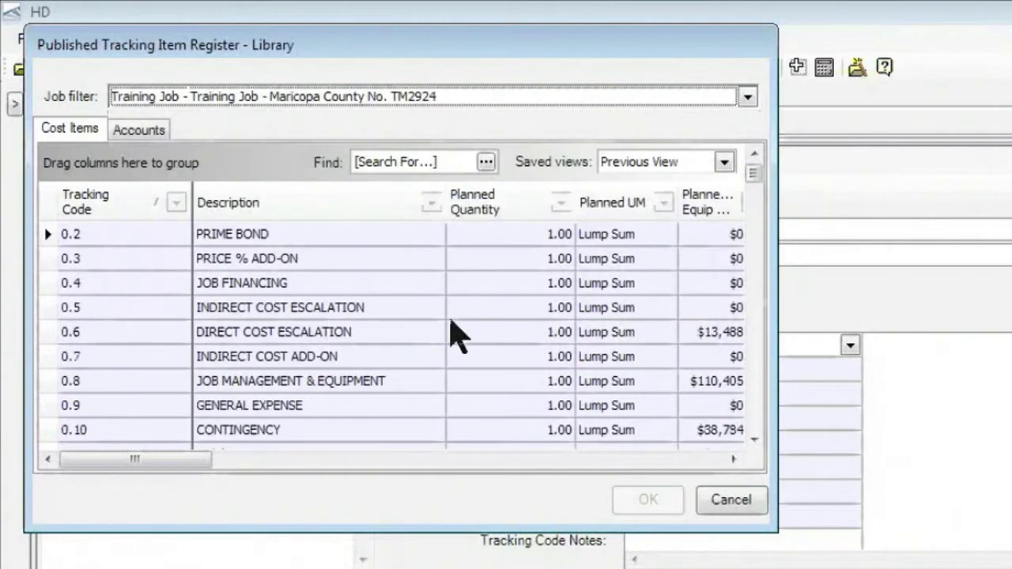
left_click_drag(755, 173, 758, 221)
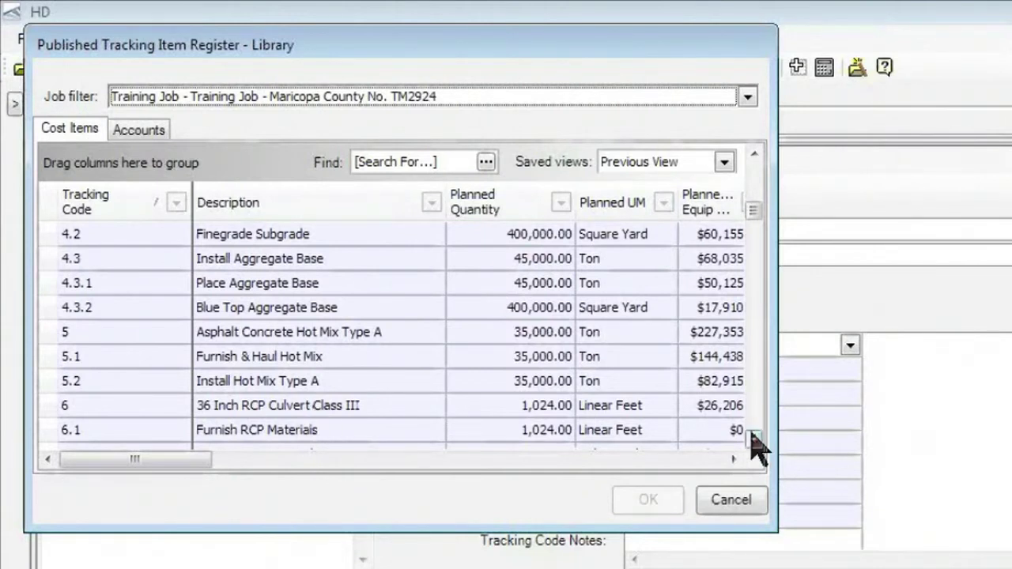
scroll(755, 445, "down", 1)
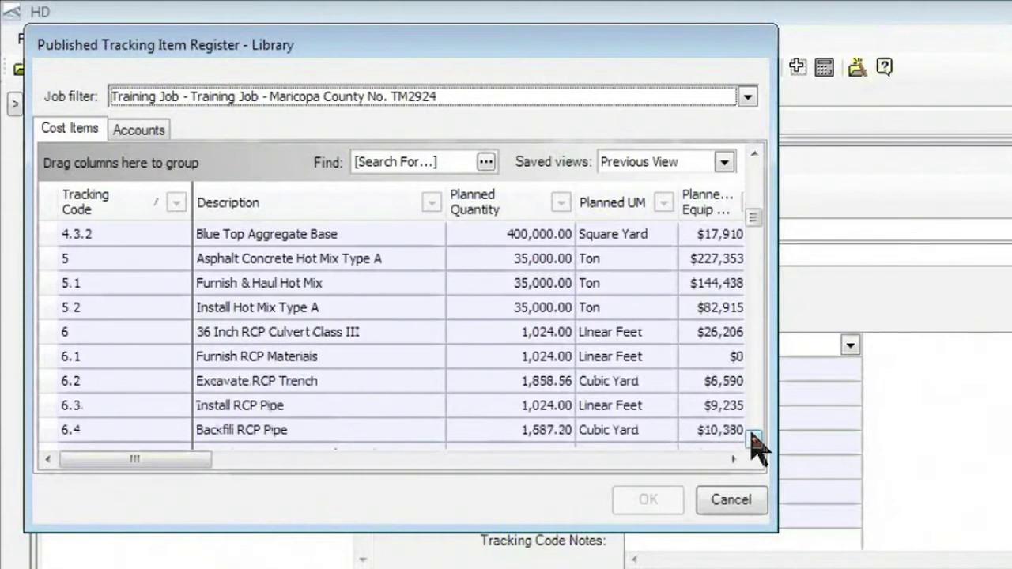
left_click(752, 439)
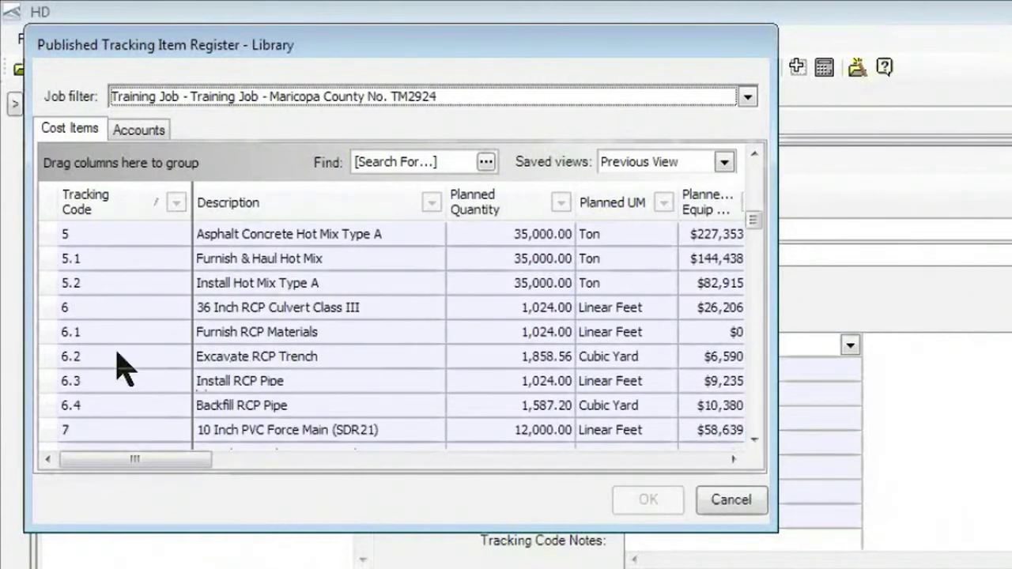
left_click(53, 358)
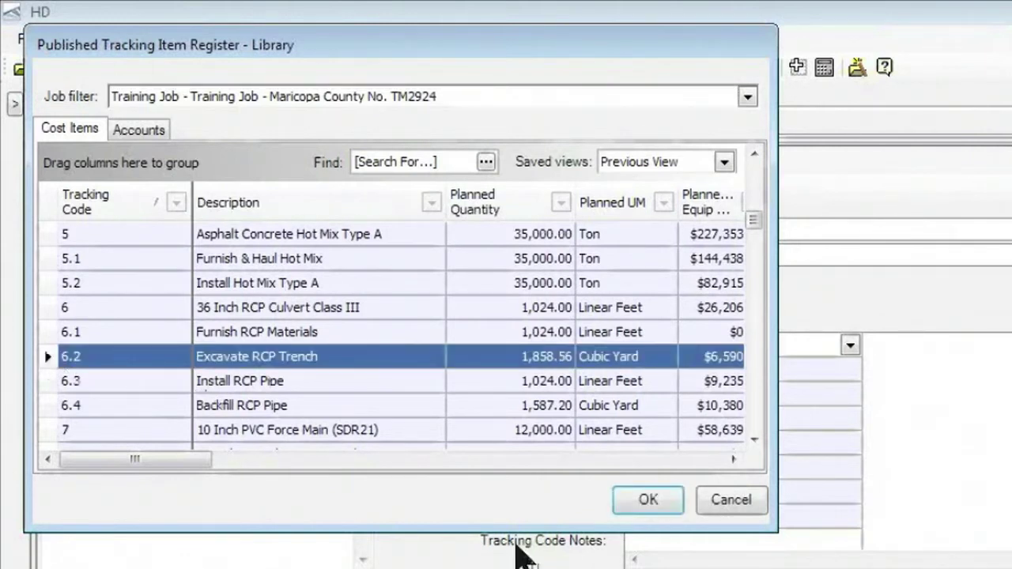
left_click(655, 500)
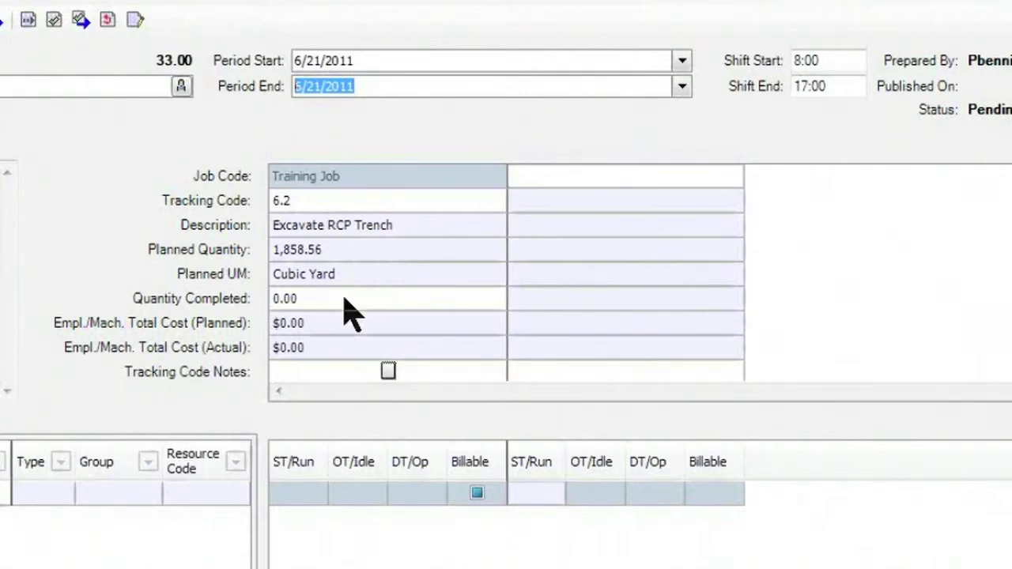
Set the quantity completed for Excavate RCP Trench to 300
left_click(285, 299)
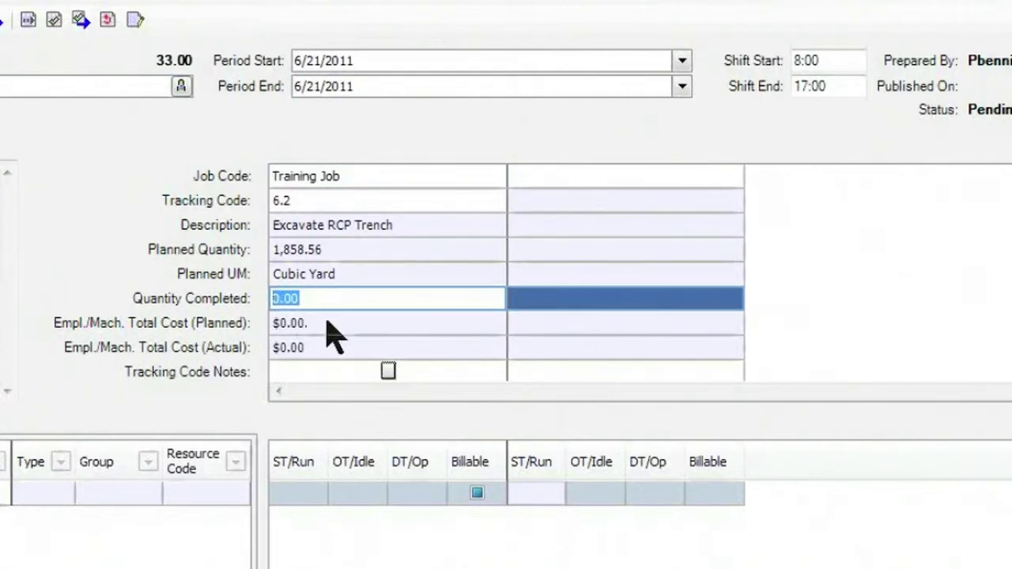
type("300")
key("Return")
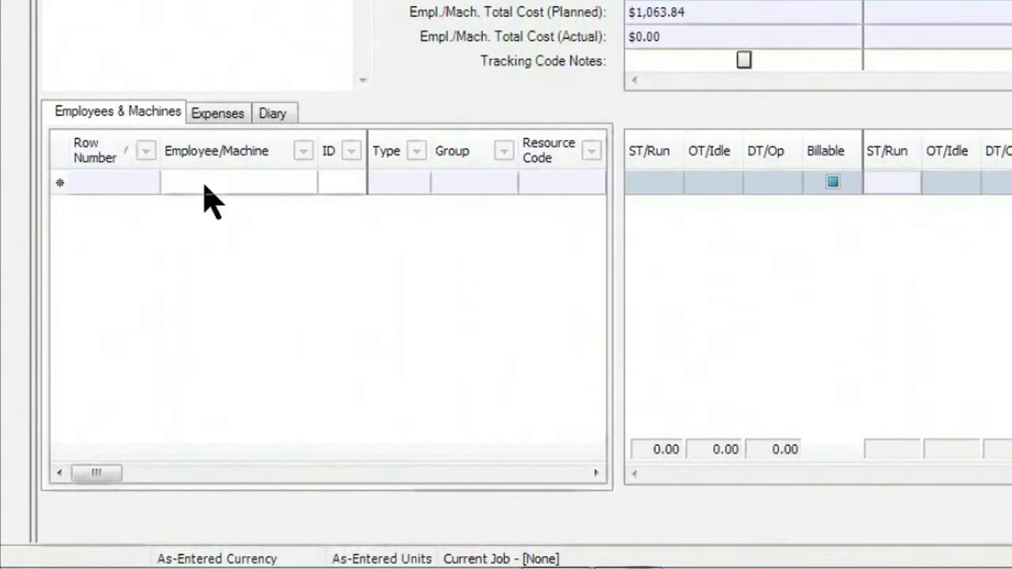
For the first timesheet row, select five consecutive employees in the register, from the second LL2 Laborer through the LO2 Operator Class 2
left_click(215, 184)
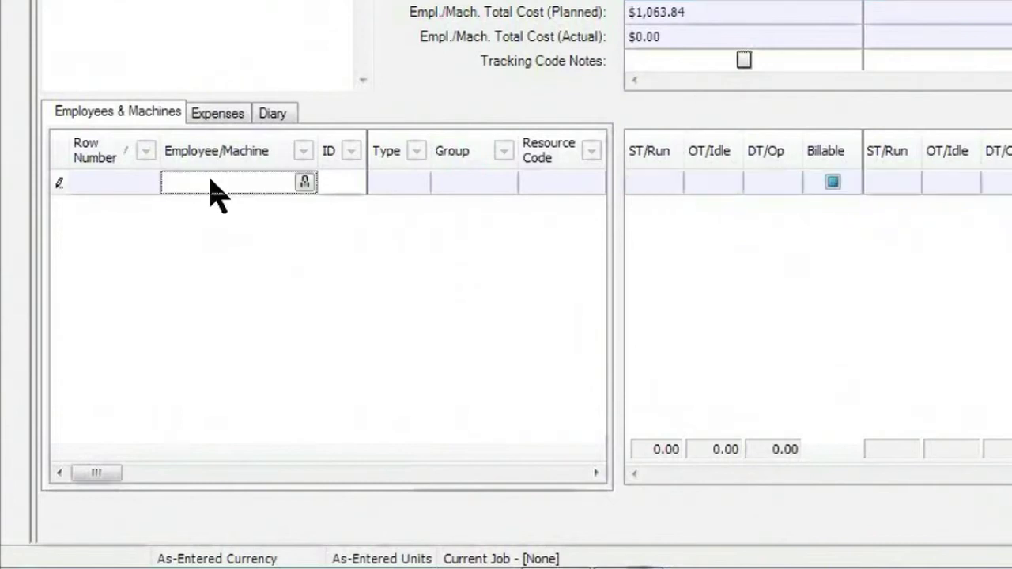
left_click(306, 183)
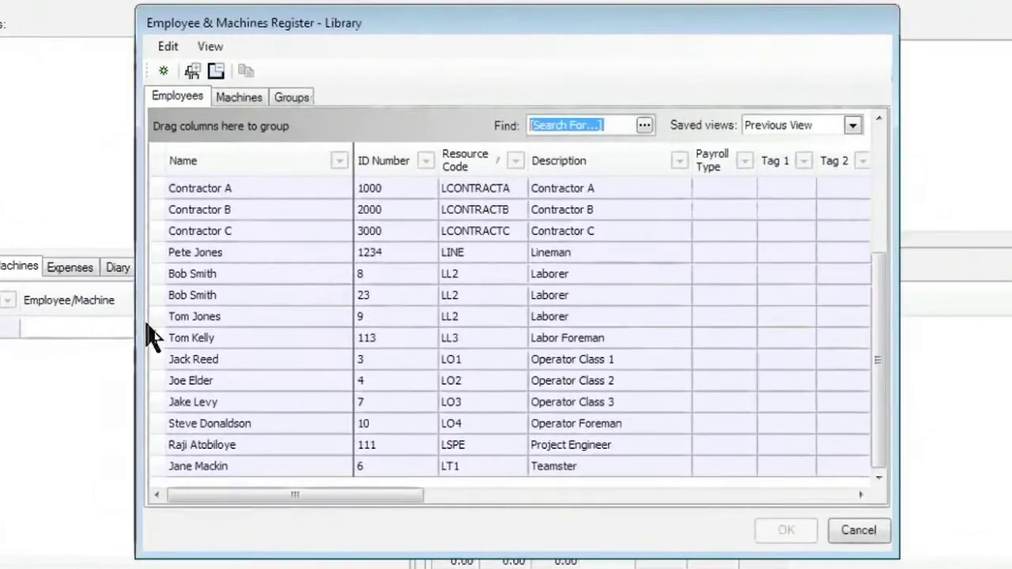
left_click(152, 337)
left_click(156, 295)
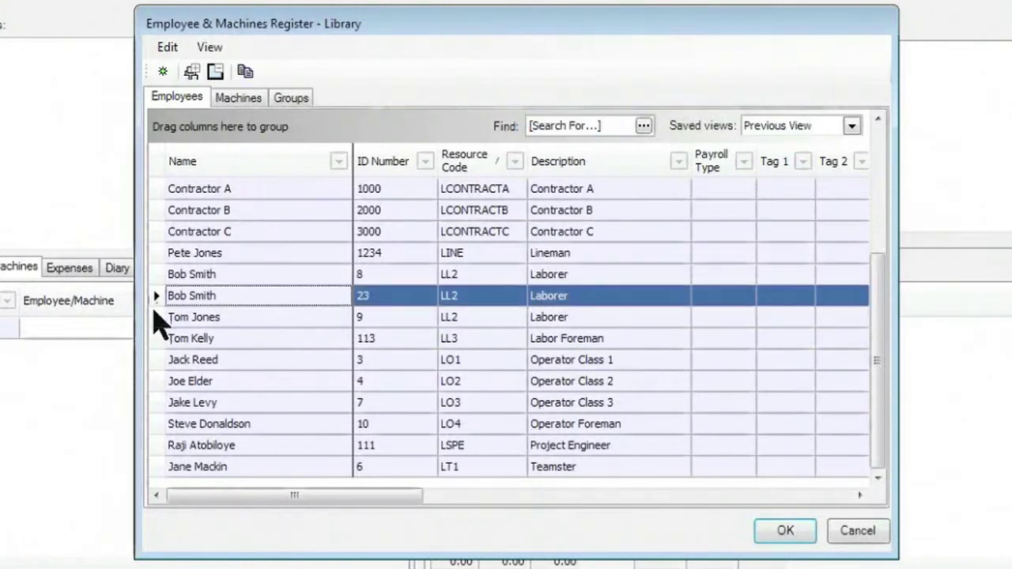
left_click(155, 316, "shift")
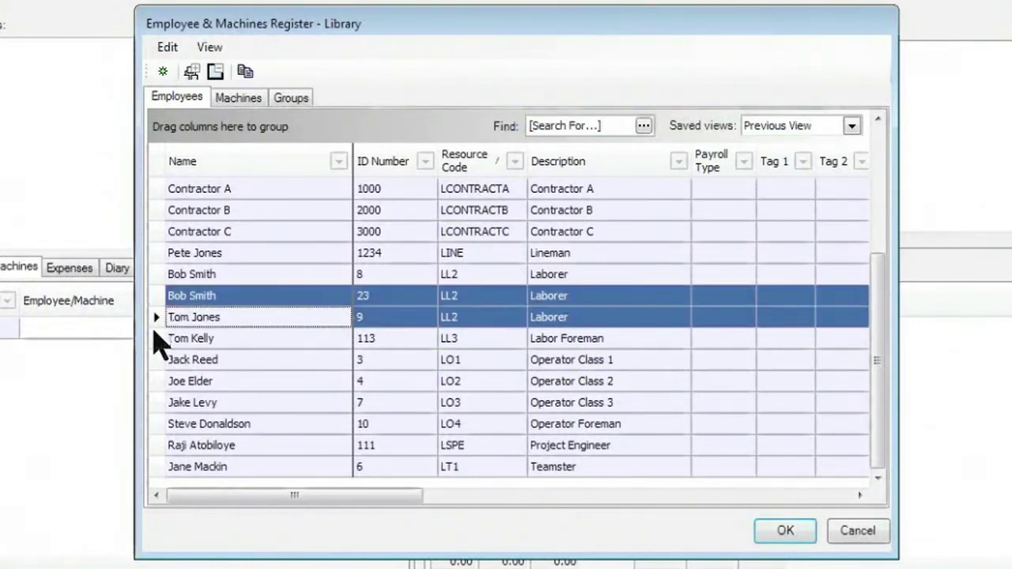
left_click(157, 339, "shift")
left_click(157, 360, "shift")
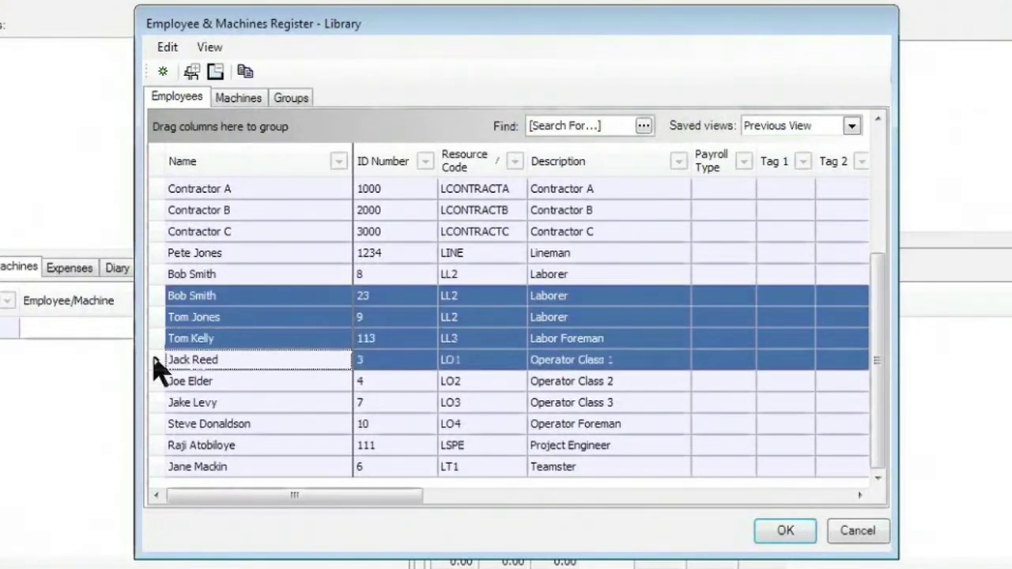
left_click(157, 381, "shift")
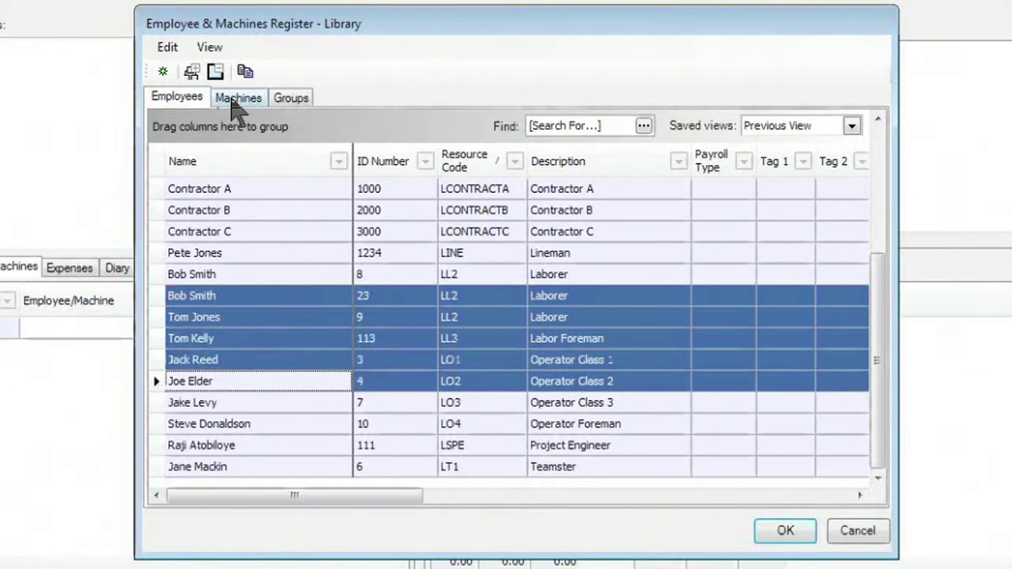
Also select the Dump Truck and Excavator 225 machines, and add all selected employees and machines to the timesheet
left_click(236, 102)
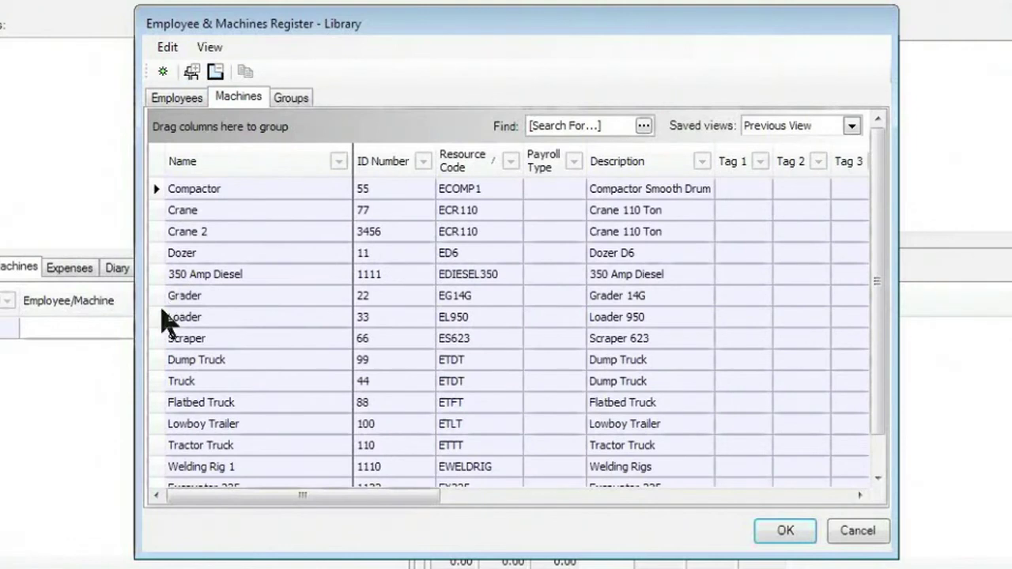
key("Down")
key("Down")
left_click(166, 427)
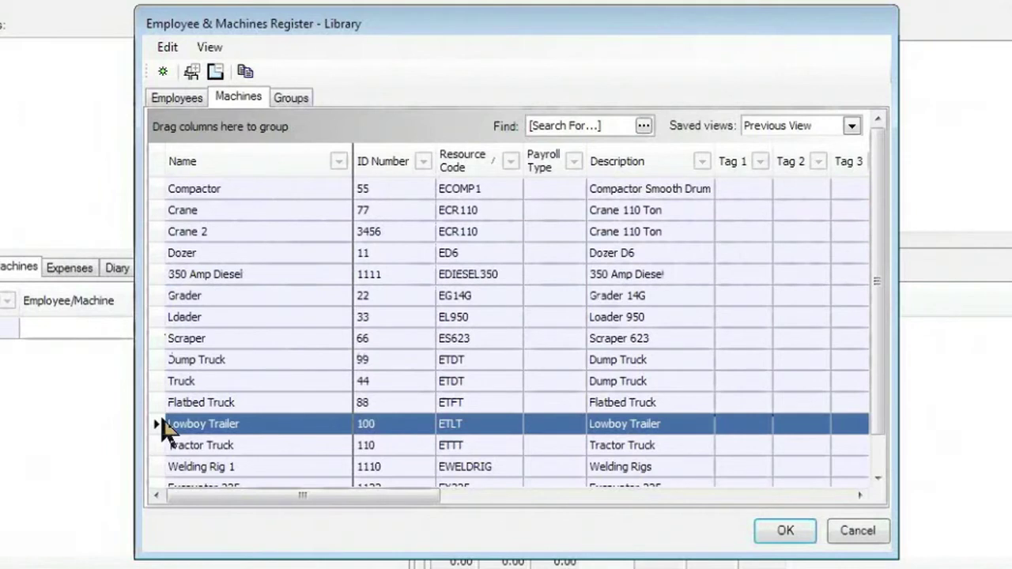
key("Down")
key("Down")
key("Down")
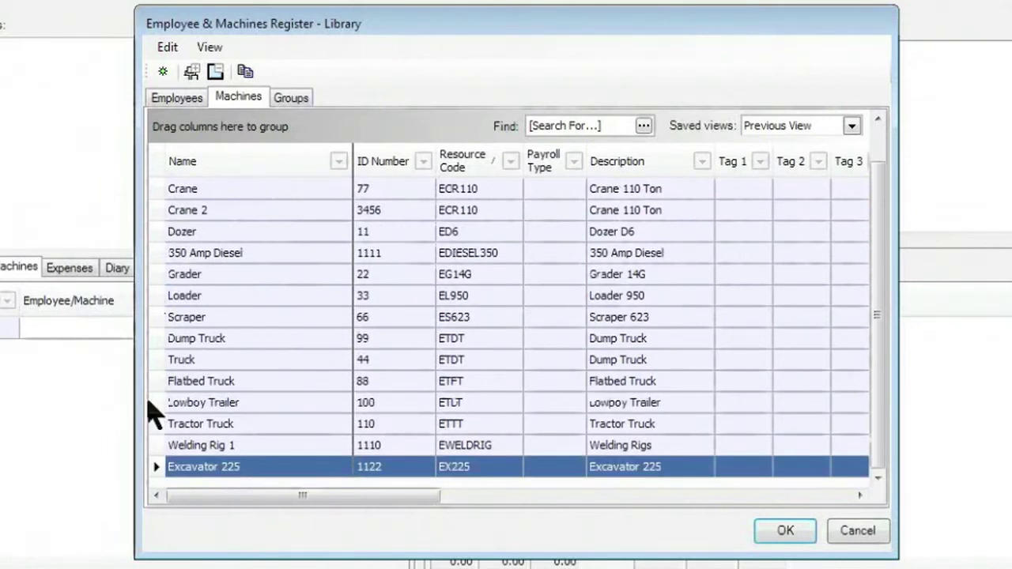
left_click(158, 473, "ctrl")
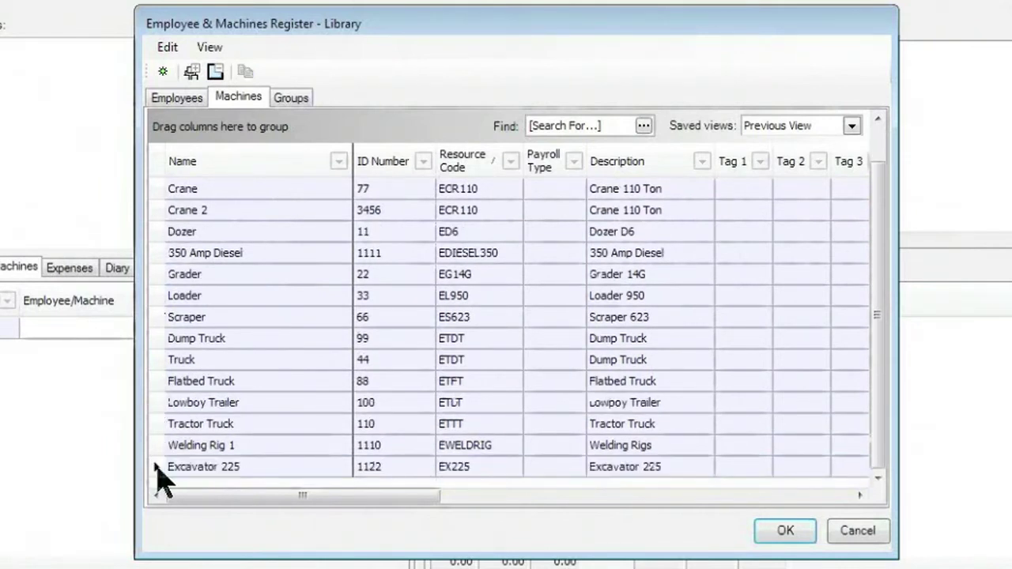
left_click(158, 471)
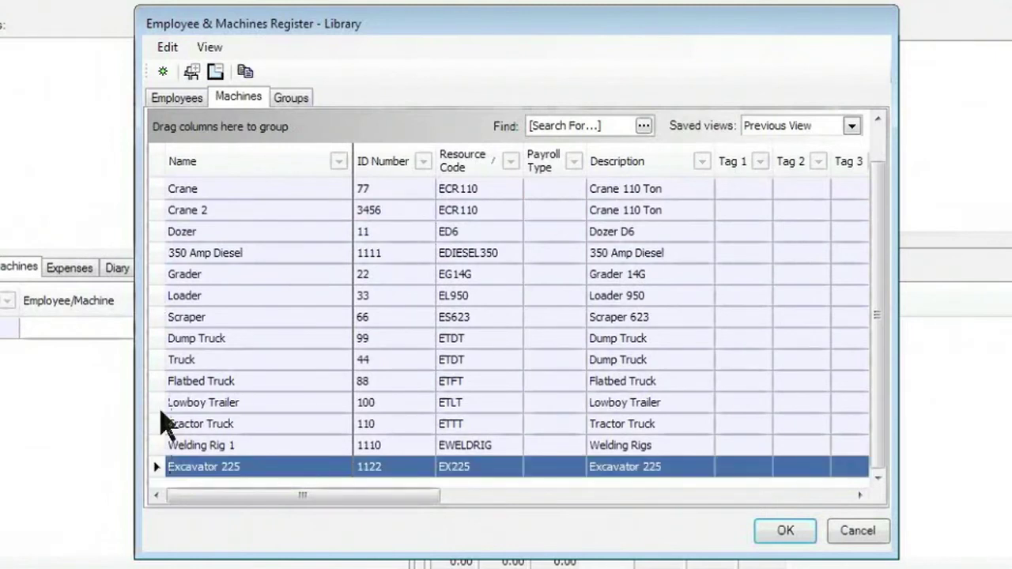
left_click(161, 337, "ctrl")
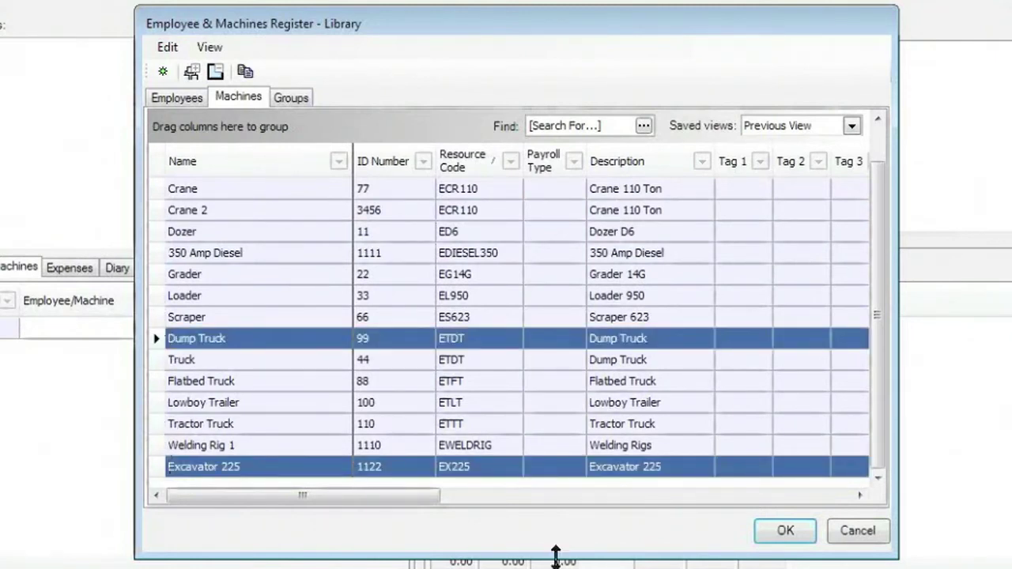
left_click(785, 532)
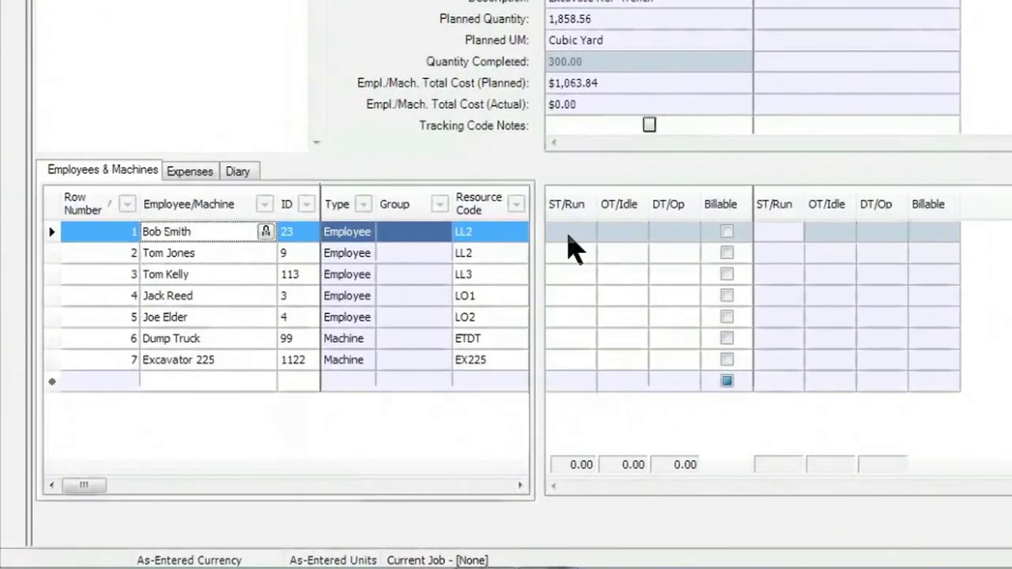
Enter 8 ST/Run hours under Excavate RCP Trench for all five employees, the Dump Truck and Excavator 225
left_click(568, 232)
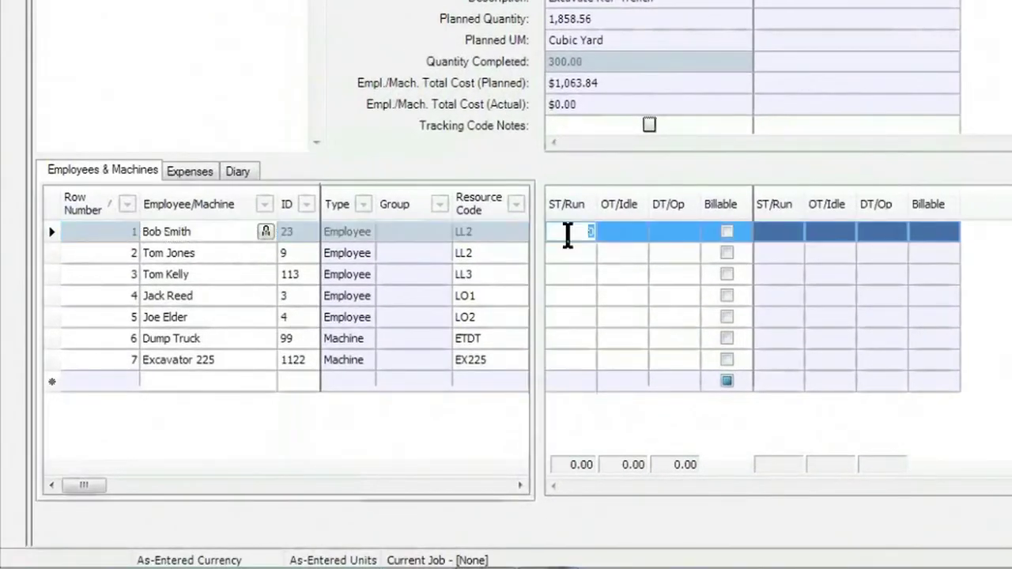
type("8")
key("Return")
type("8")
key("Return")
type("8")
key("Return")
type("8")
key("Return")
type("8")
key("Return")
type("8")
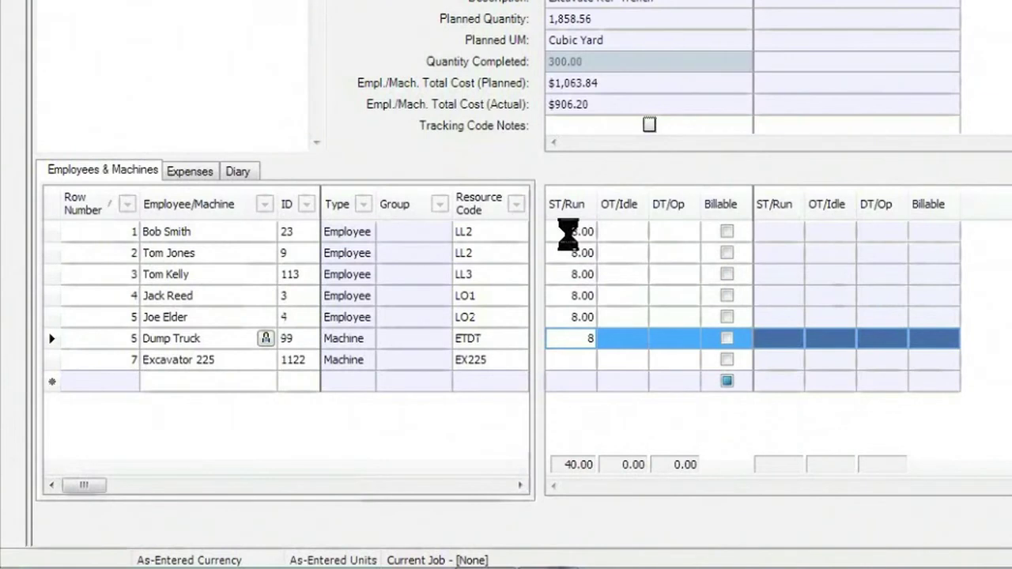
key("Return")
type("8")
key("Return")
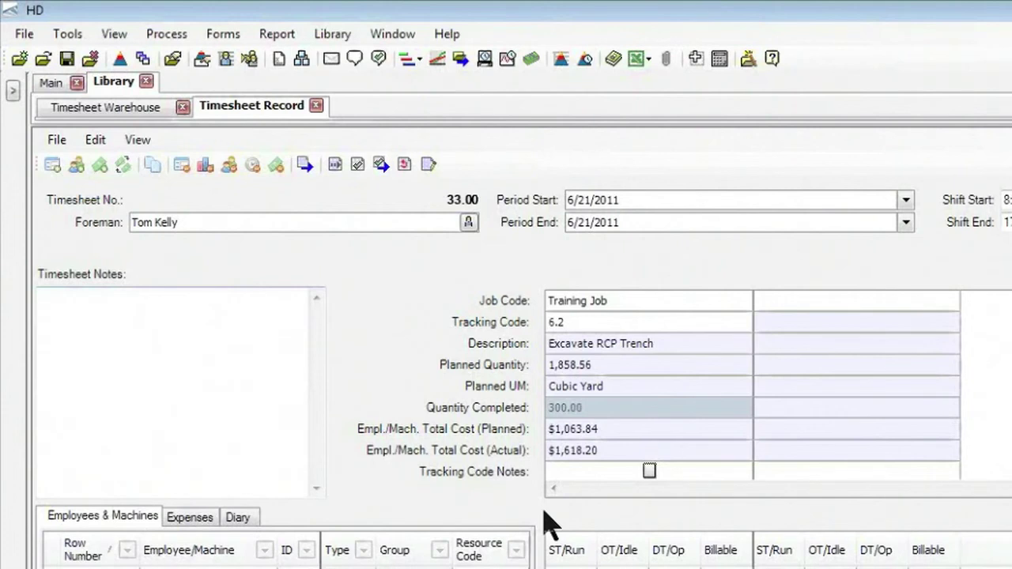
Examine the tracking code notes editor for Excavate RCP Trench and the timesheet's expenses grid
left_click(648, 471)
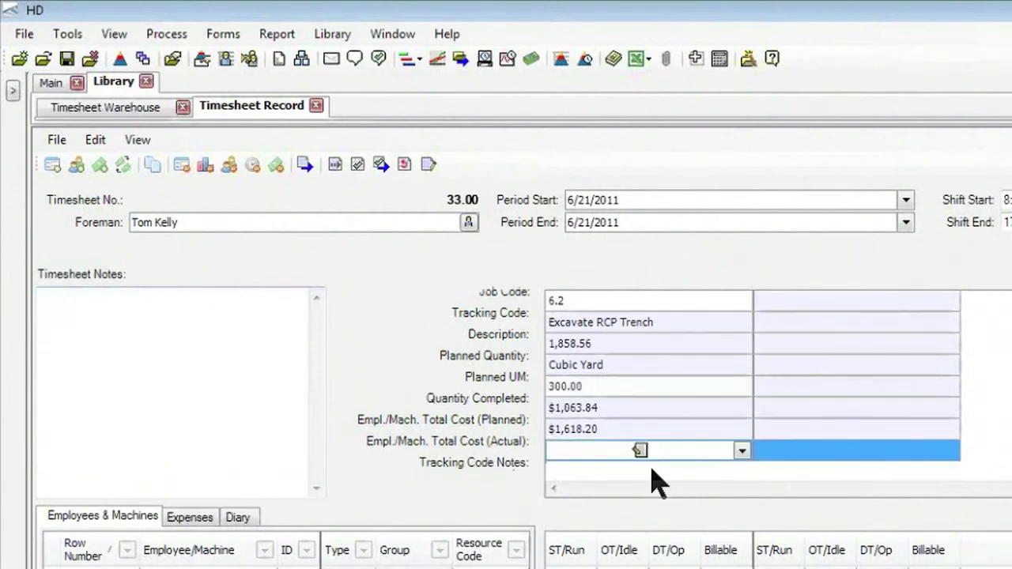
left_click(641, 450)
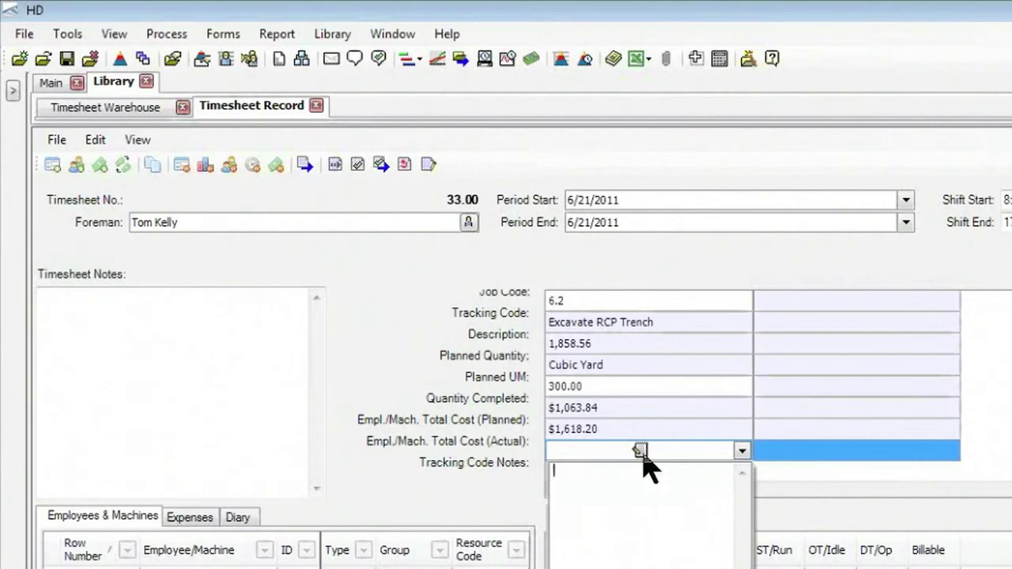
left_click(639, 453)
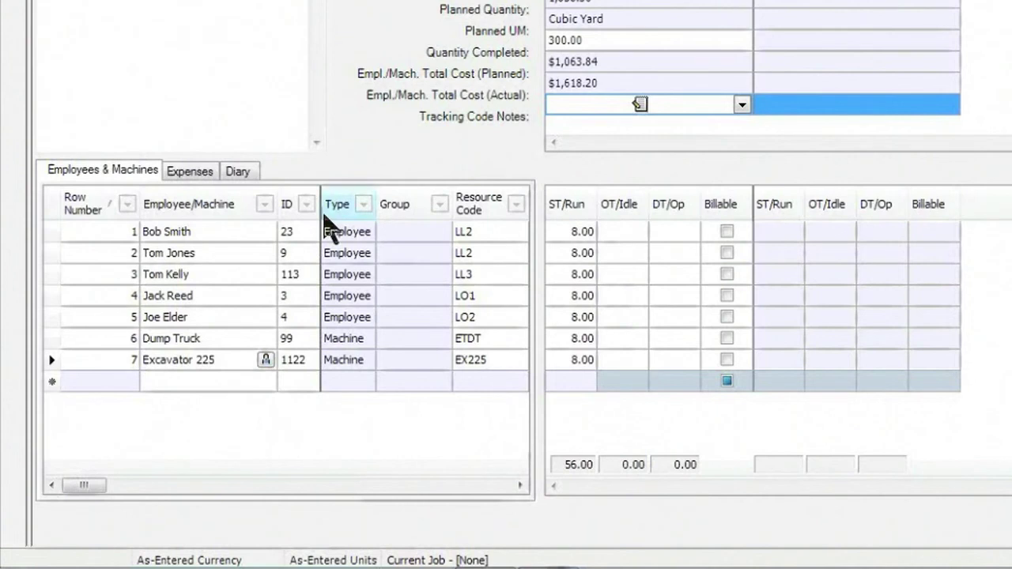
left_click(190, 171)
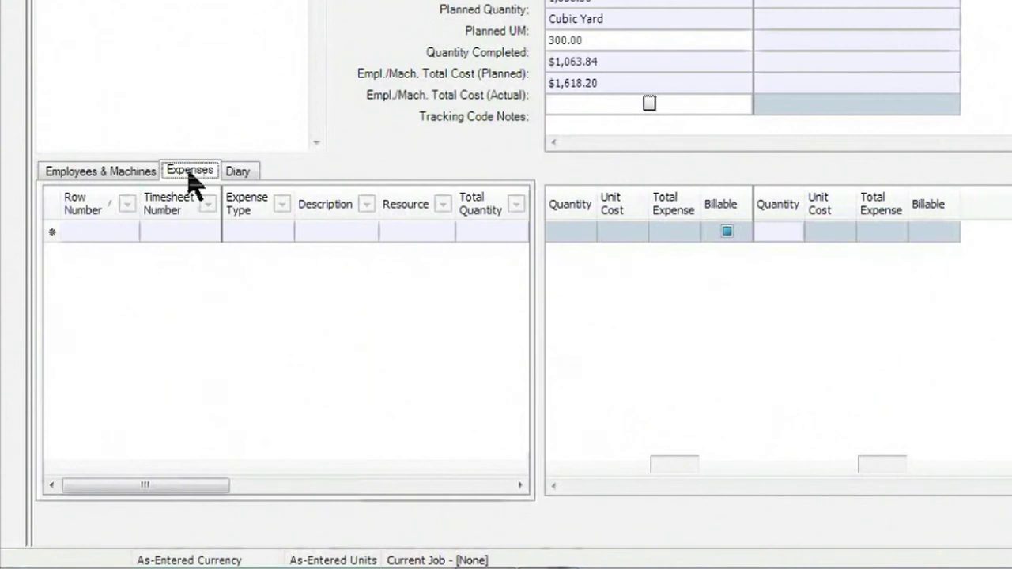
left_click(79, 172)
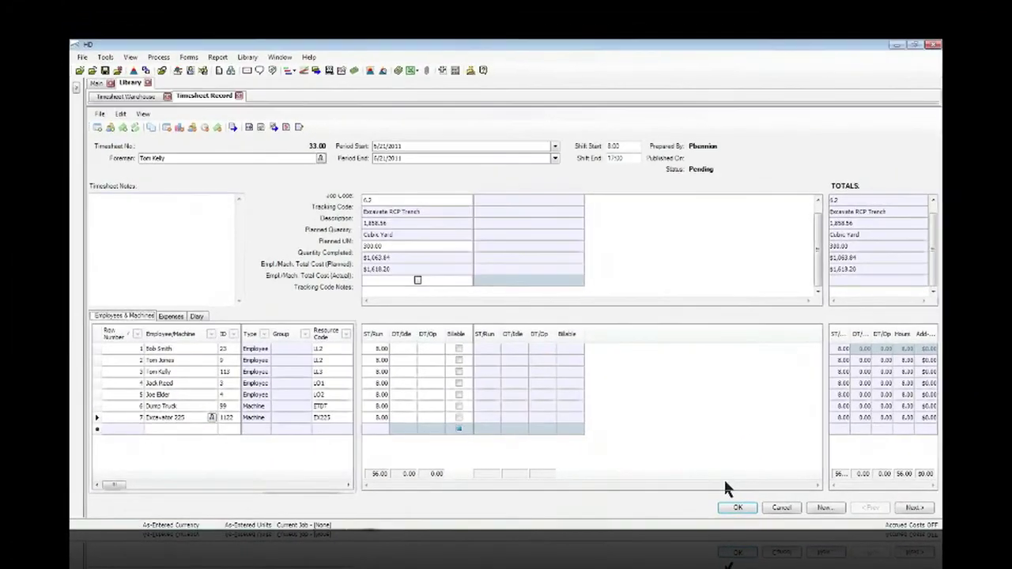
Save the completed timesheet record and close it
left_click(765, 509)
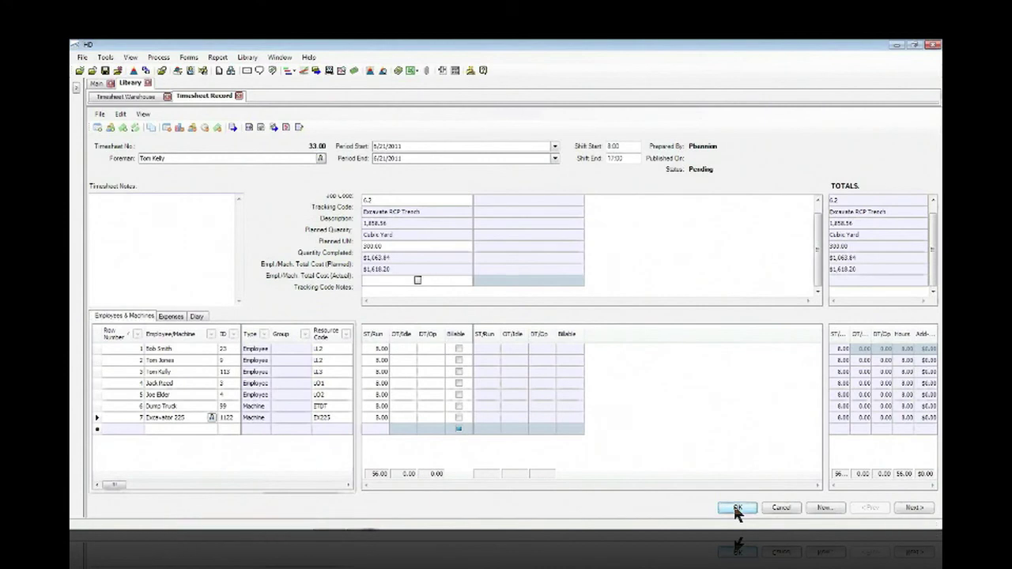